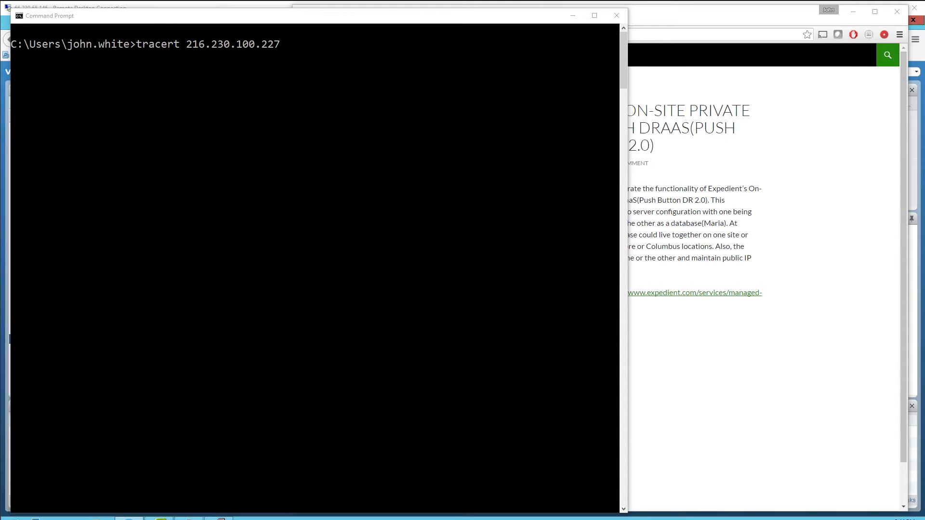
# Run the trace route to 216.230.100.227 and bring the demo site browser forward
pyautogui.click(350, 261)
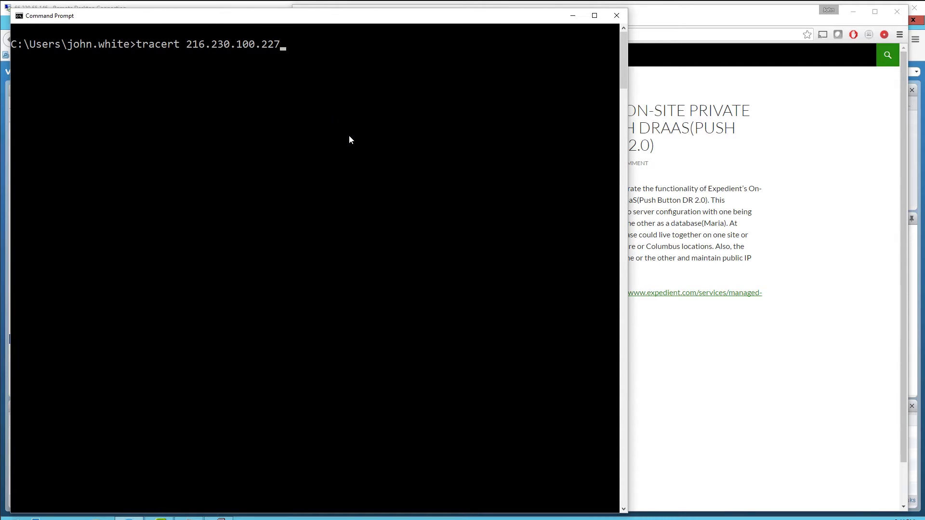
pyautogui.press('Return')
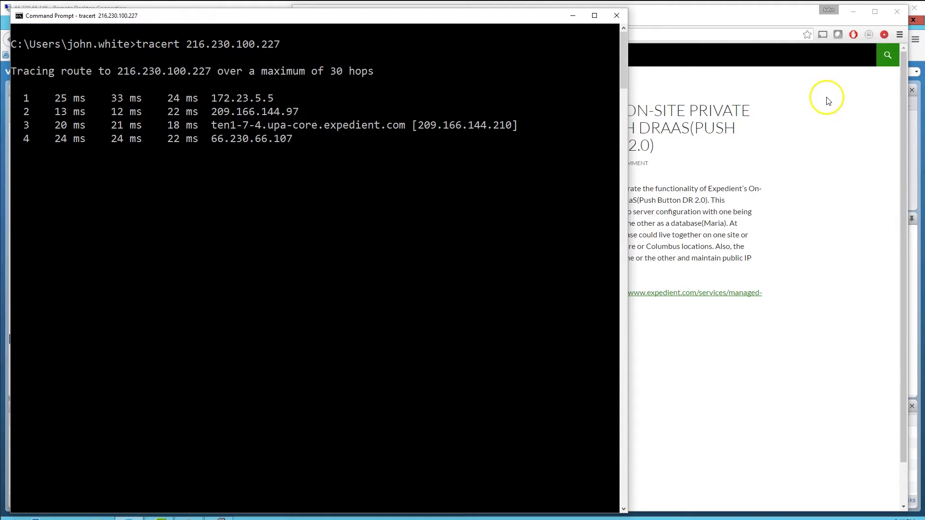
pyautogui.click(811, 108)
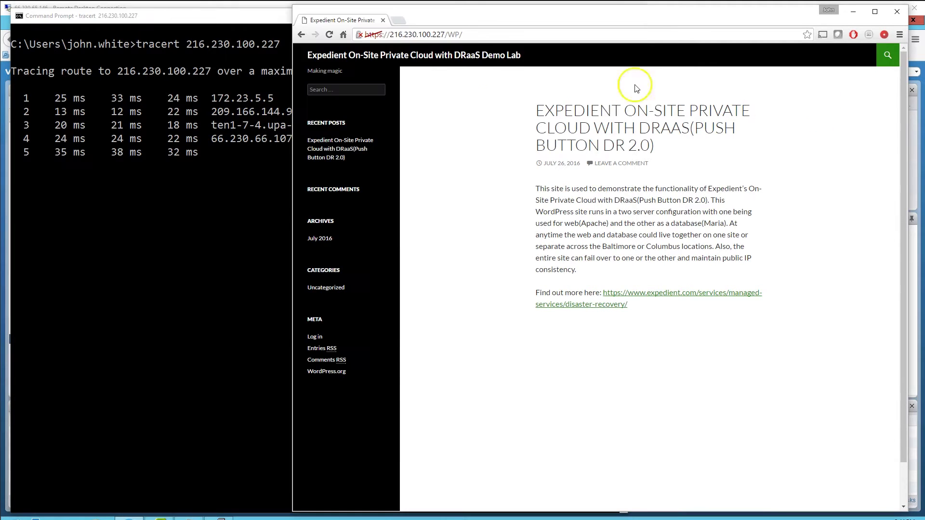
# Reload the WordPress demo lab site, then return to the remote desktop vSphere session
pyautogui.click(477, 36)
pyautogui.press('Return')
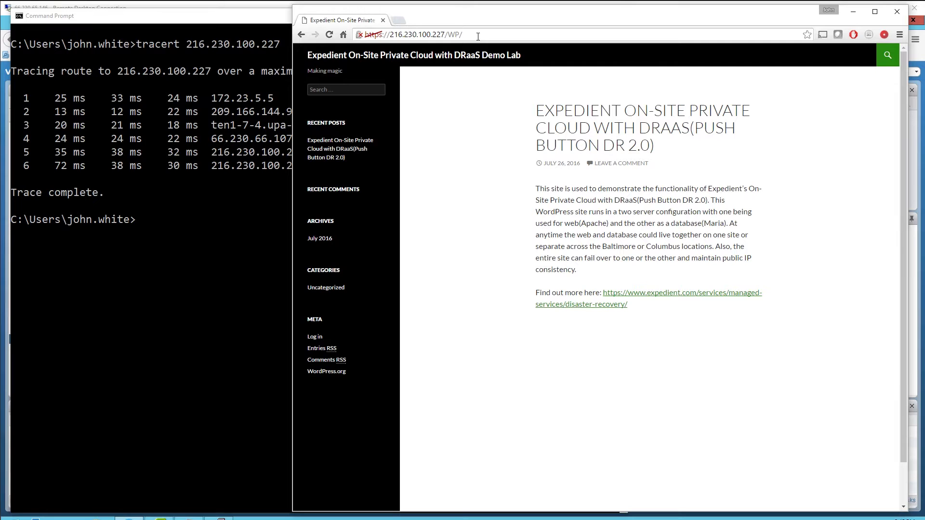
pyautogui.click(164, 5)
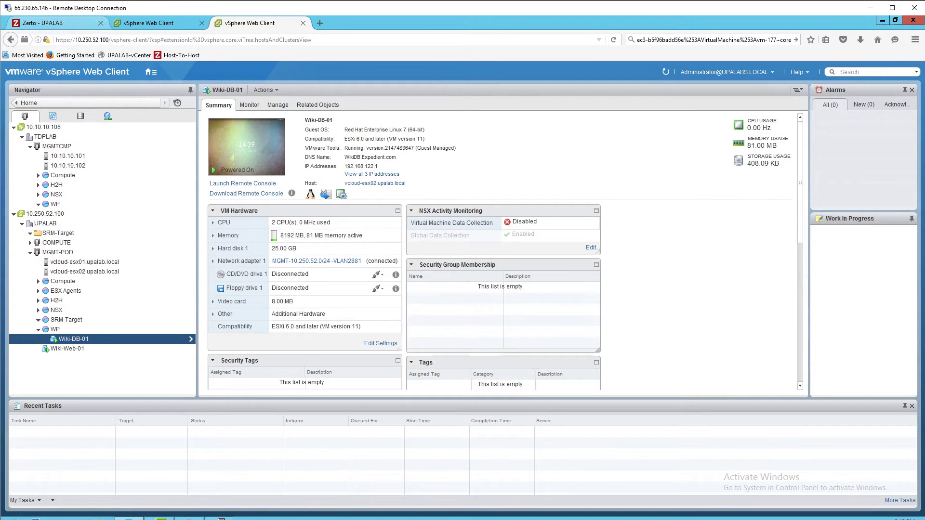
pyautogui.click(150, 24)
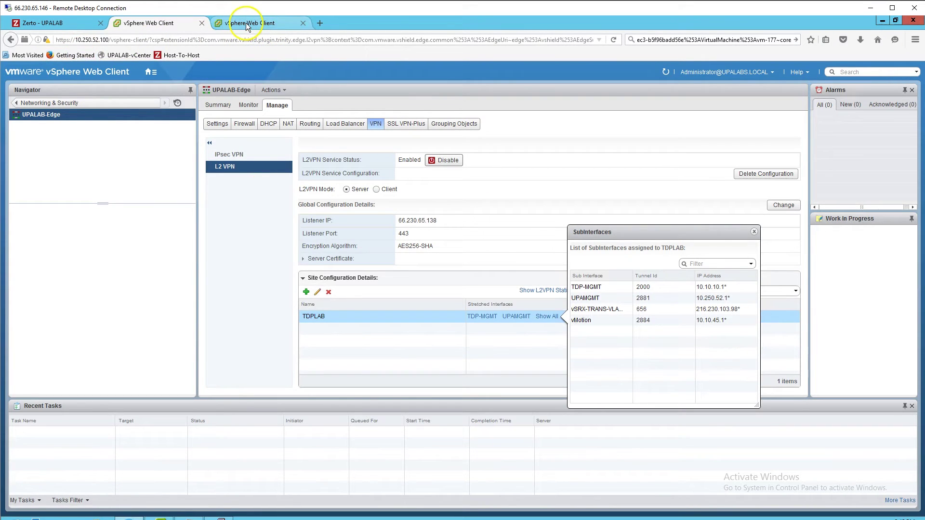
pyautogui.click(278, 26)
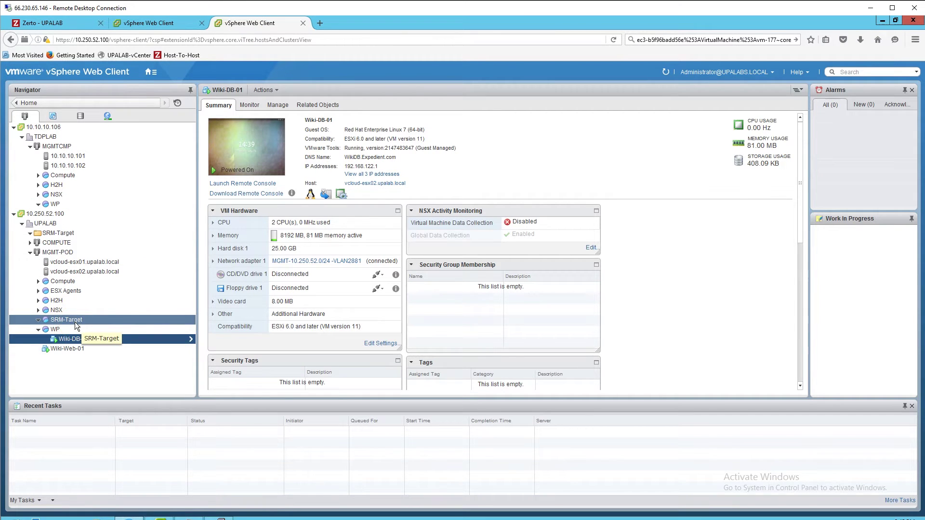
pyautogui.click(70, 340)
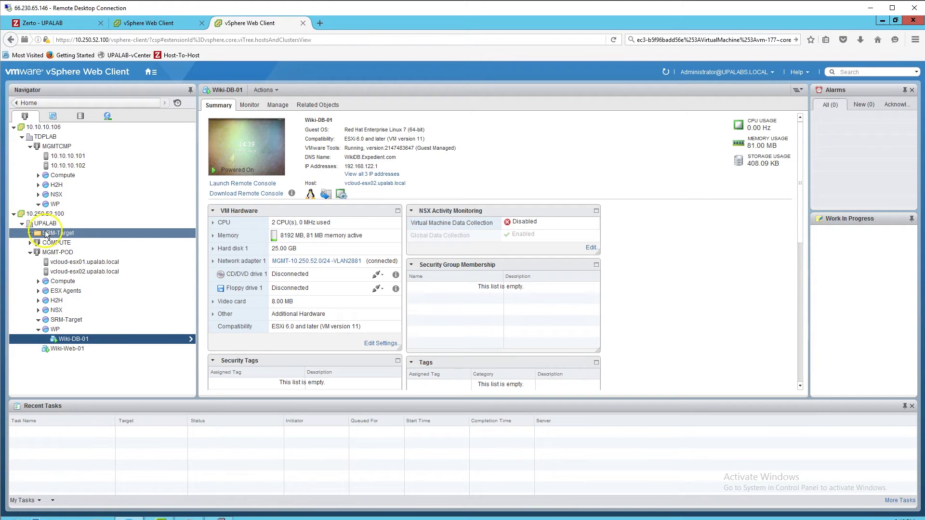
# Migrate Wiki-DB-01's compute and storage, targeting TDPLAB's MGMTCMP WP resource pool
pyautogui.rightClick(75, 341)
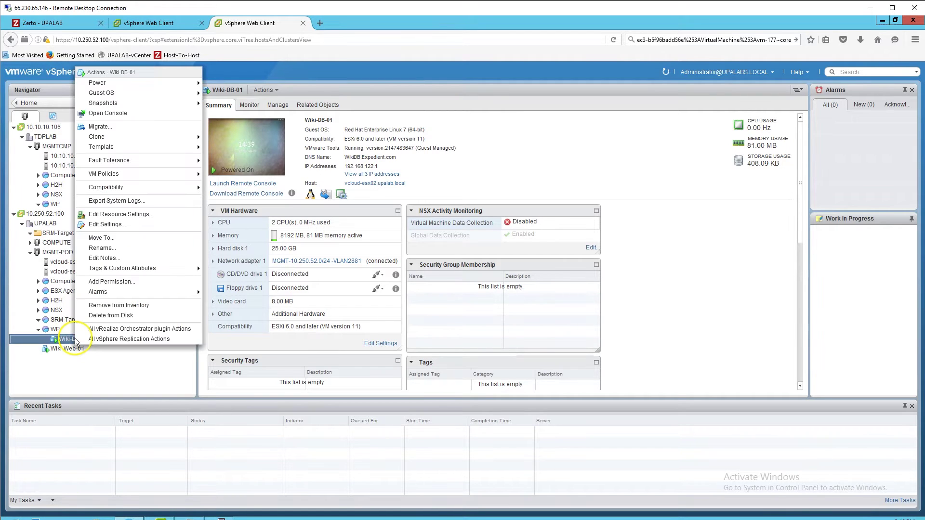
pyautogui.click(115, 126)
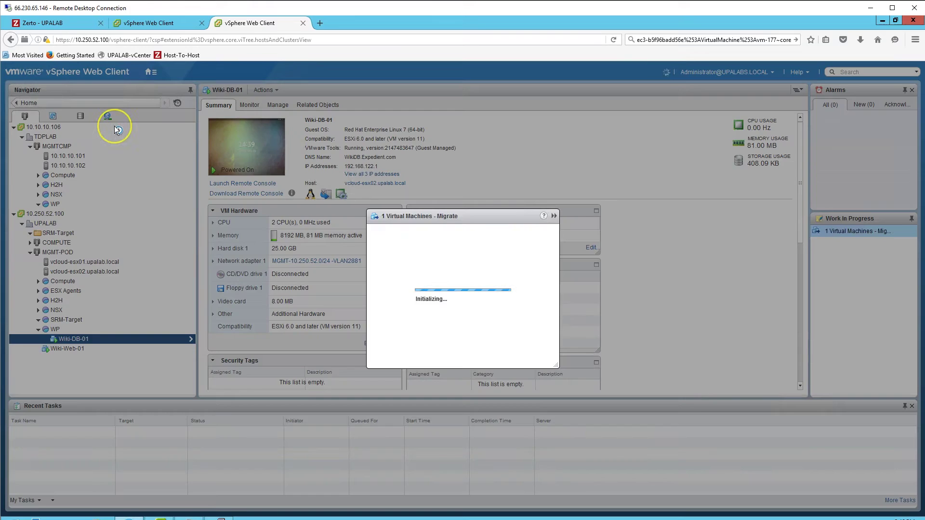
pyautogui.click(345, 273)
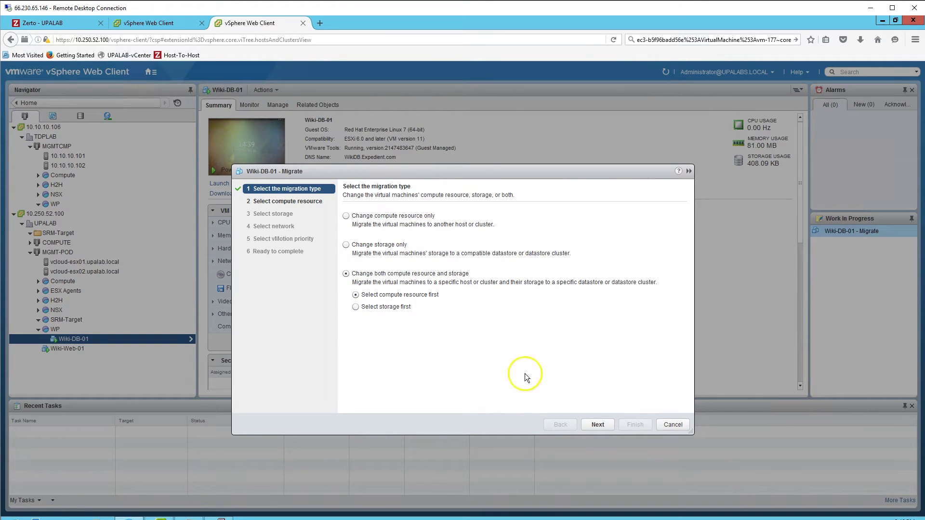
pyautogui.click(606, 423)
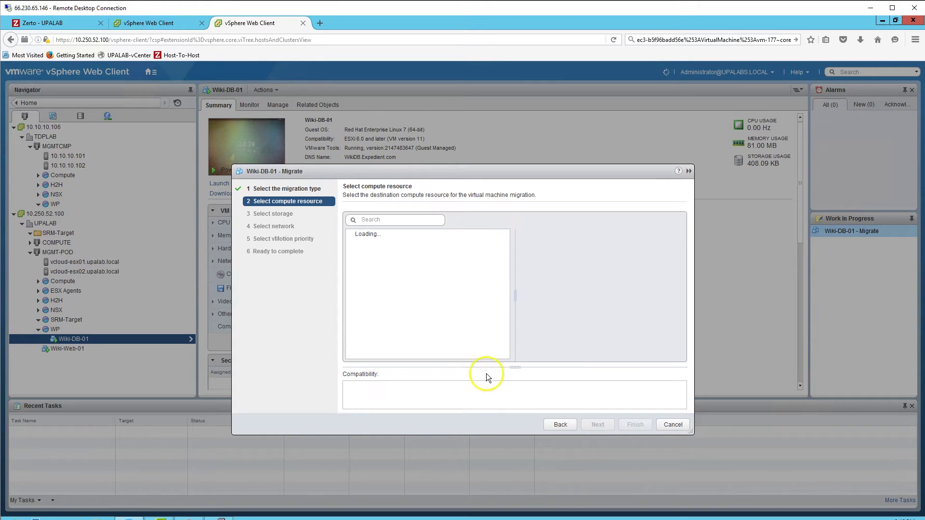
pyautogui.click(360, 243)
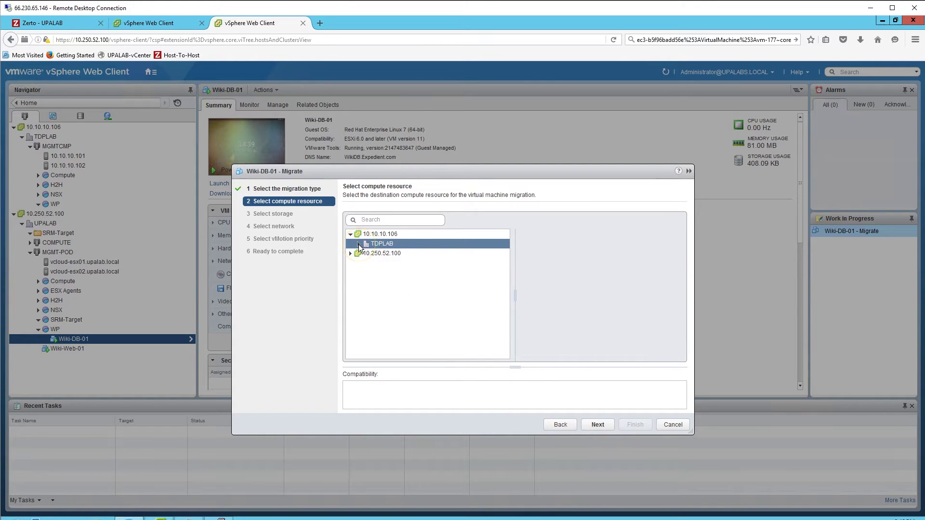
pyautogui.click(359, 244)
pyautogui.click(367, 253)
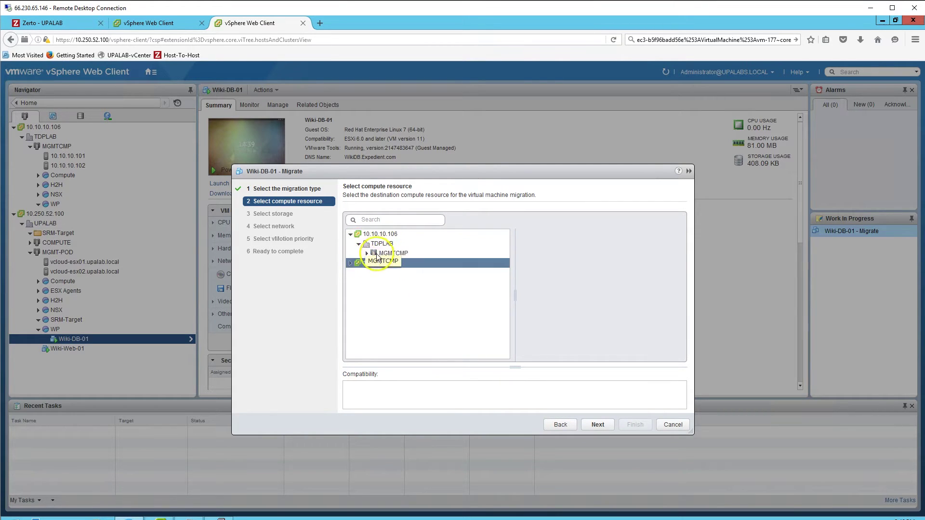
pyautogui.click(382, 302)
pyautogui.click(383, 312)
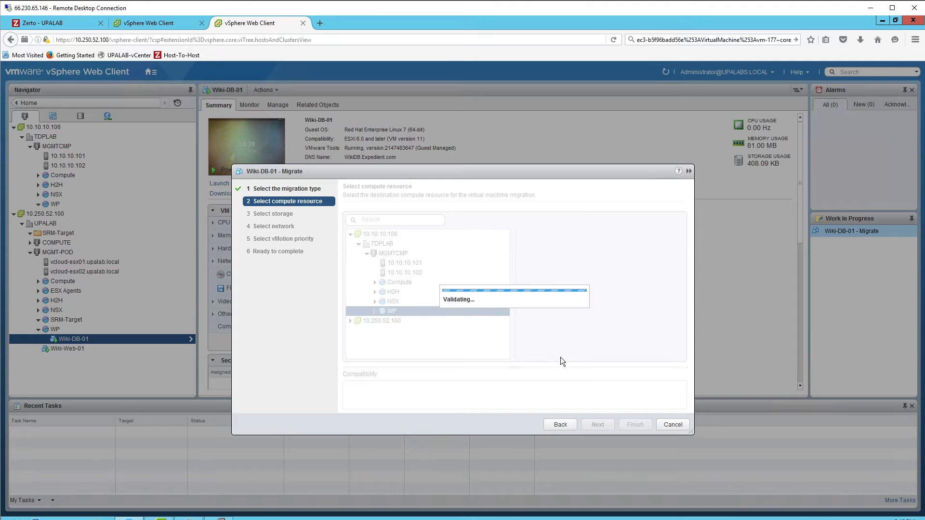
pyautogui.click(599, 425)
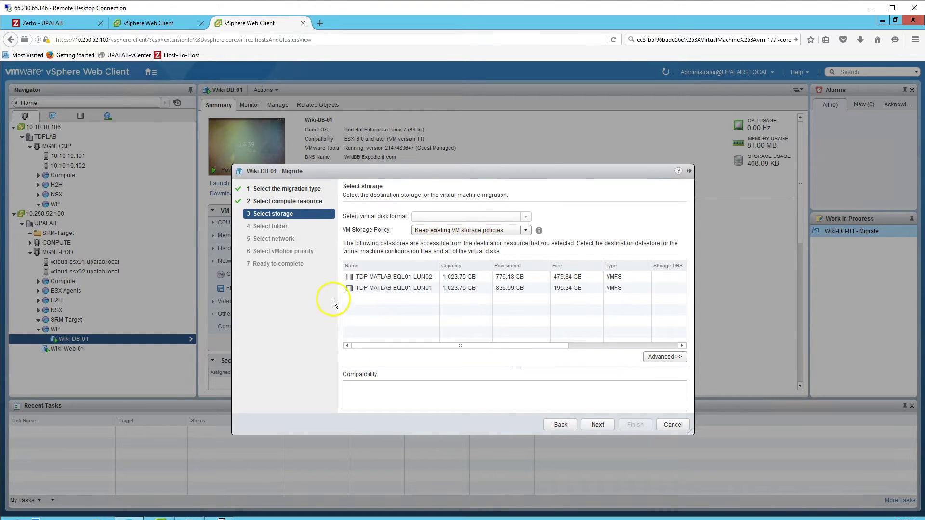
# Choose the TDP-MATLAB-EQL01-LUN02 datastore and the Discovered virtual machine folder
pyautogui.click(388, 282)
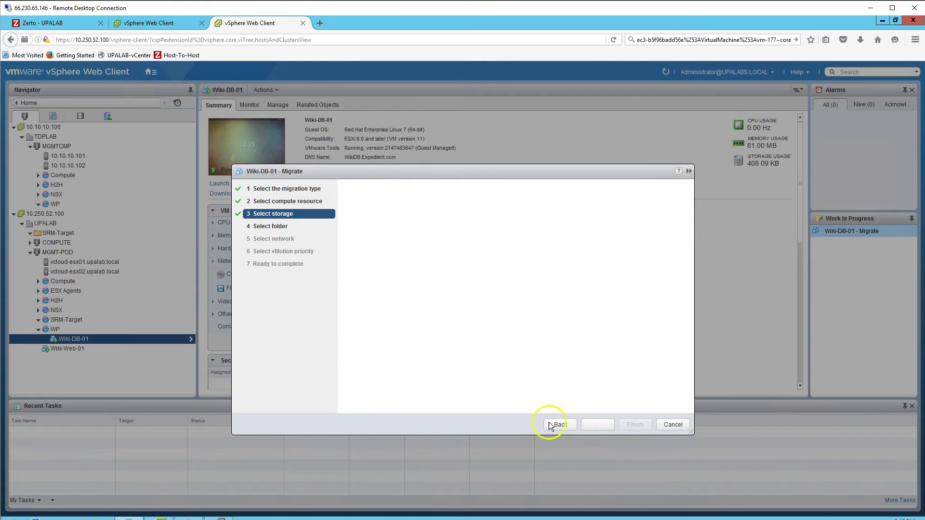
pyautogui.click(596, 426)
pyautogui.click(407, 243)
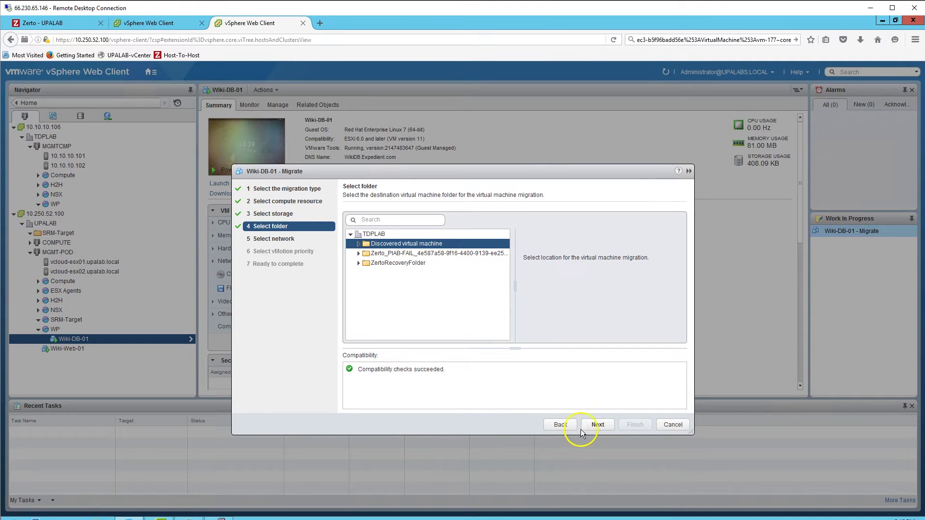
pyautogui.click(597, 424)
# Set network to UPAMGMT-VLAN2881, keep high vMotion priority, and finish the migration
pyautogui.click(622, 245)
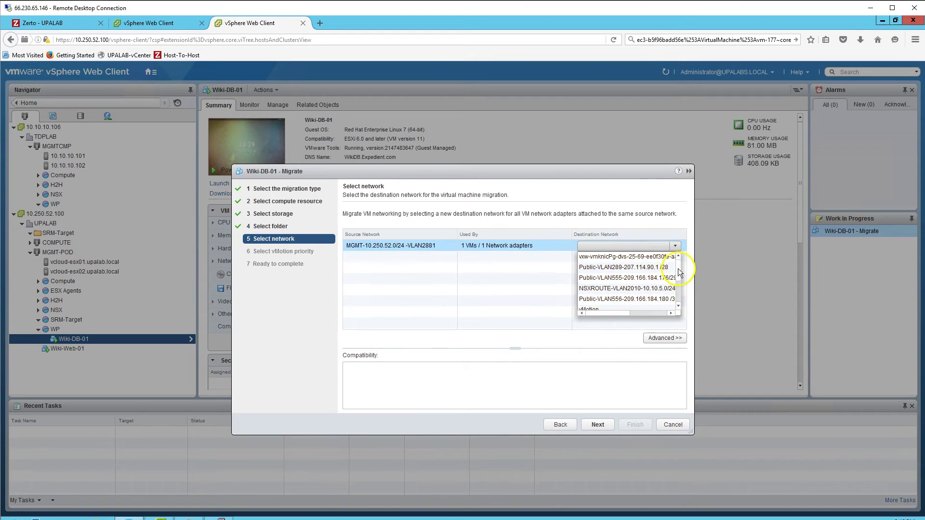
pyautogui.moveTo(678, 268); pyautogui.dragTo(679, 294)
pyautogui.click(622, 275)
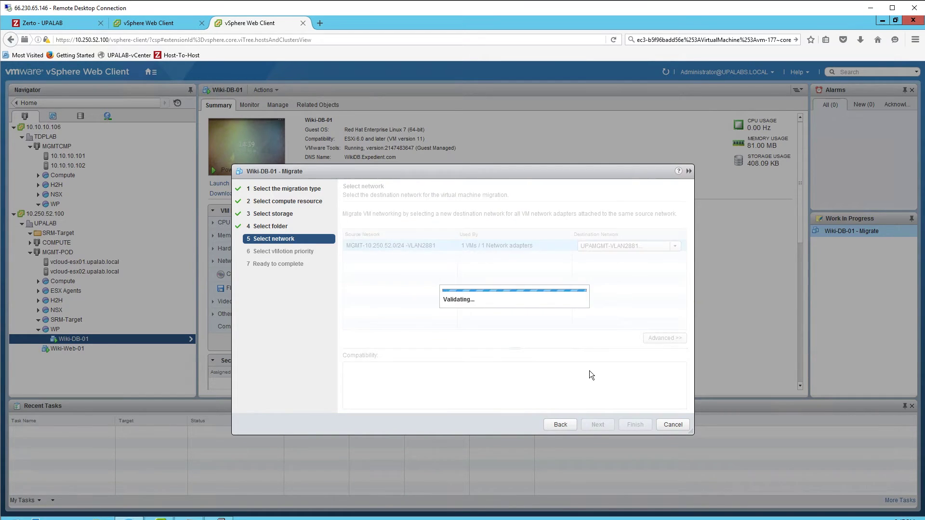
pyautogui.click(597, 425)
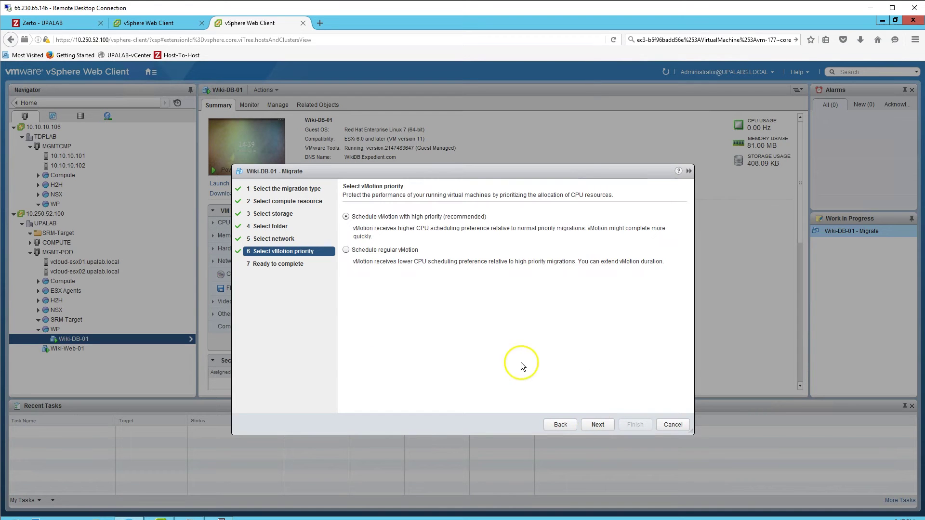
pyautogui.click(598, 424)
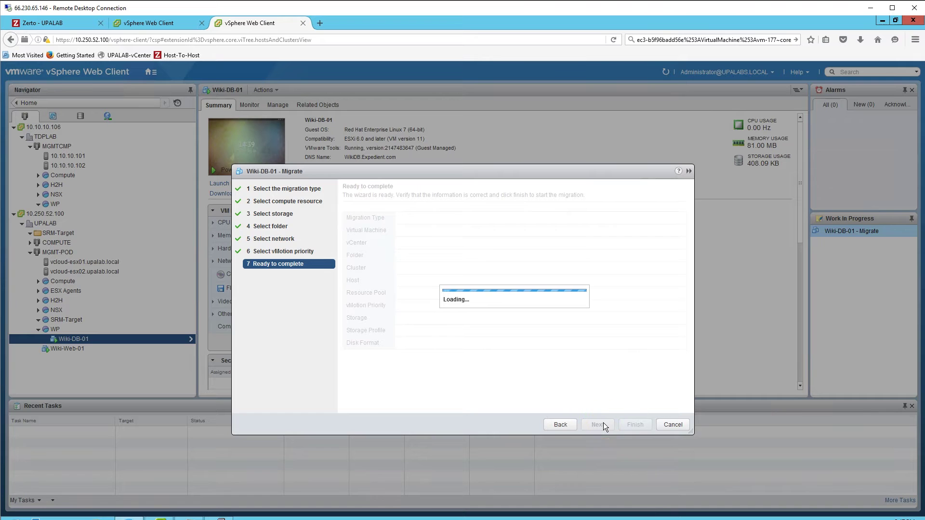
pyautogui.click(632, 425)
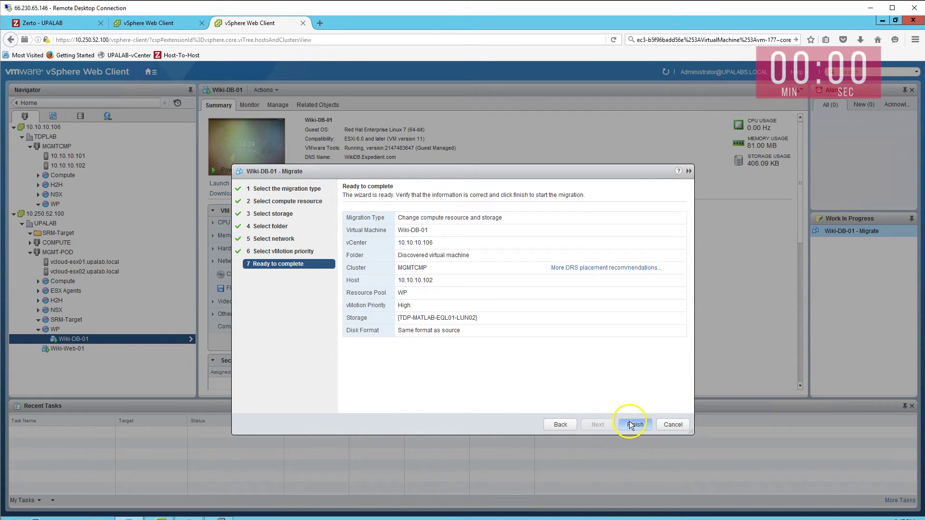
# Ping 10.250.52.198 from the Wiki-Web-01 terminal while the Relocate task completes
pyautogui.moveTo(221, 518)
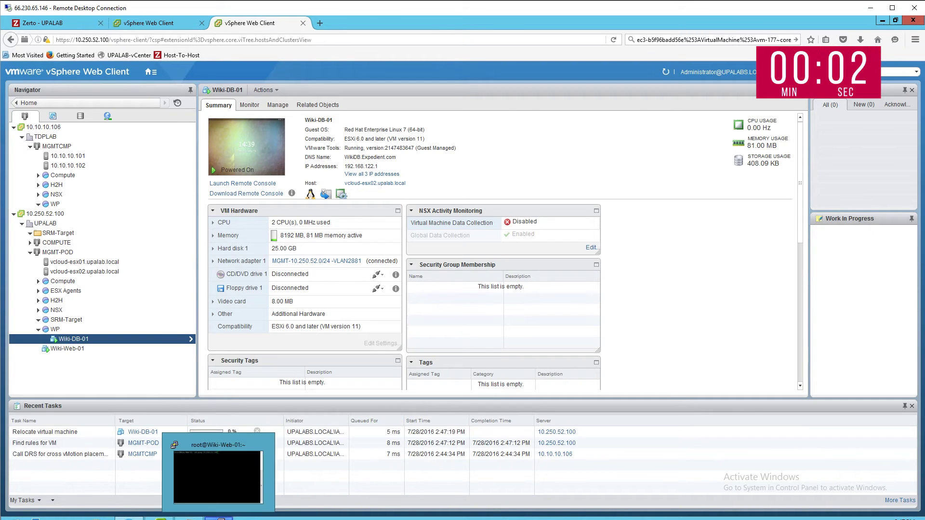
pyautogui.click(221, 493)
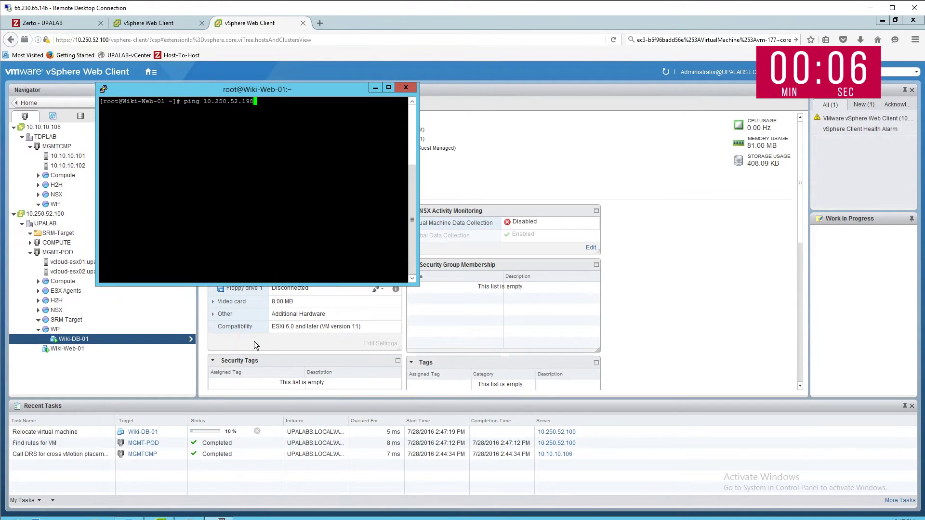
pyautogui.press('Return')
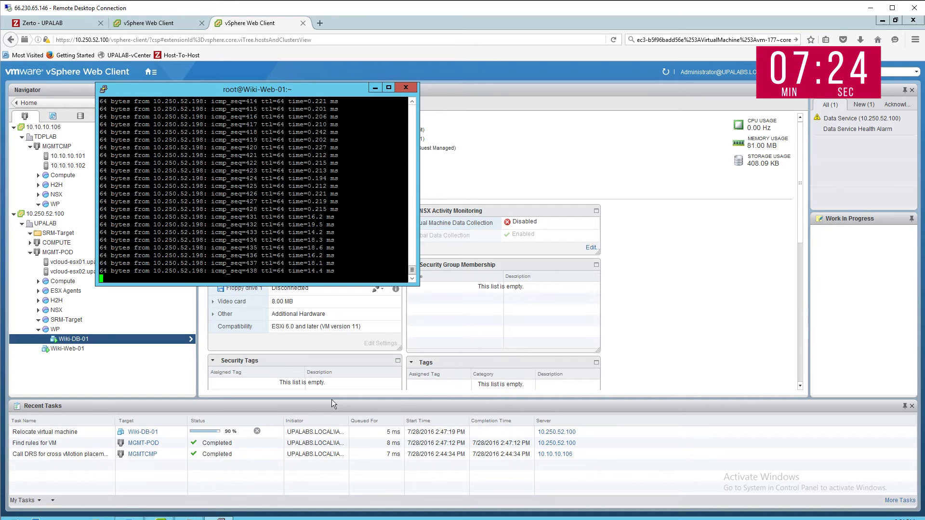
pyautogui.click(372, 222)
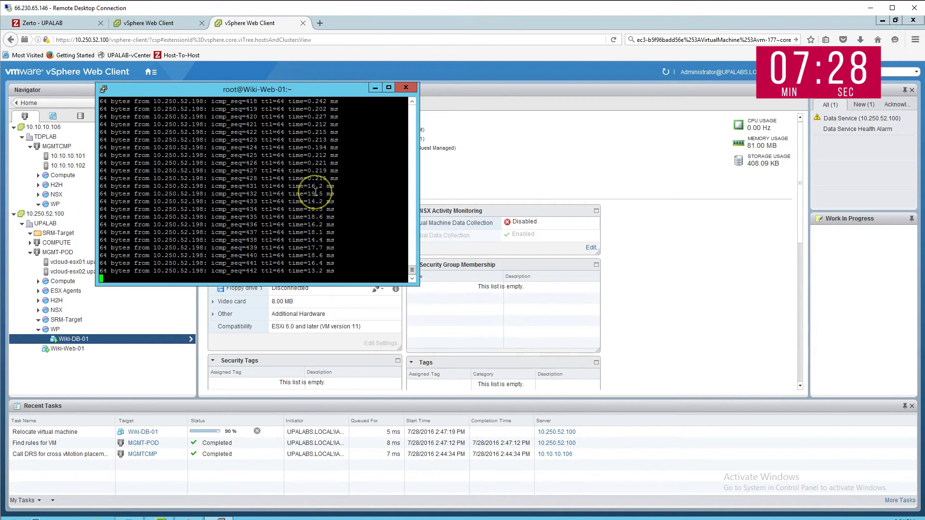
pyautogui.click(321, 172)
pyautogui.click(342, 225)
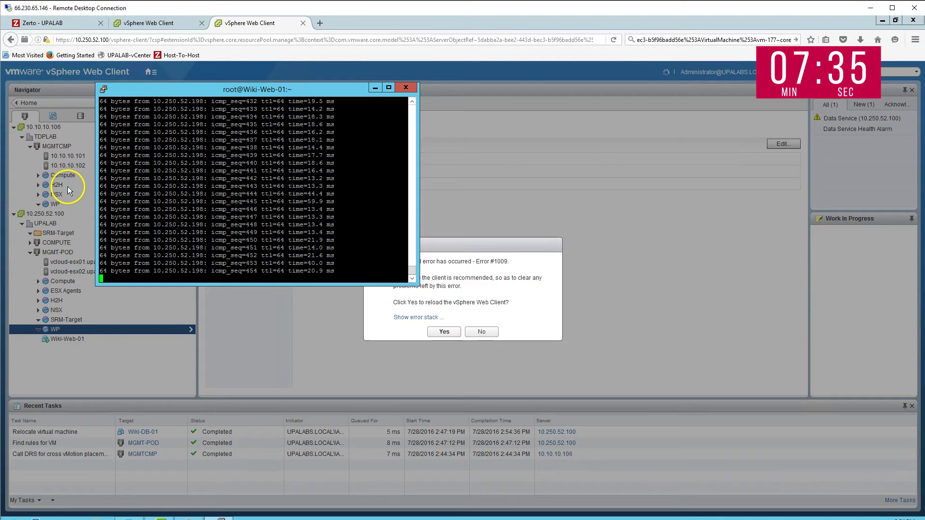
# Dismiss the error, select Wiki-Web-01 in the Navigator, and switch to the Zerto UPALAB page
pyautogui.click(478, 331)
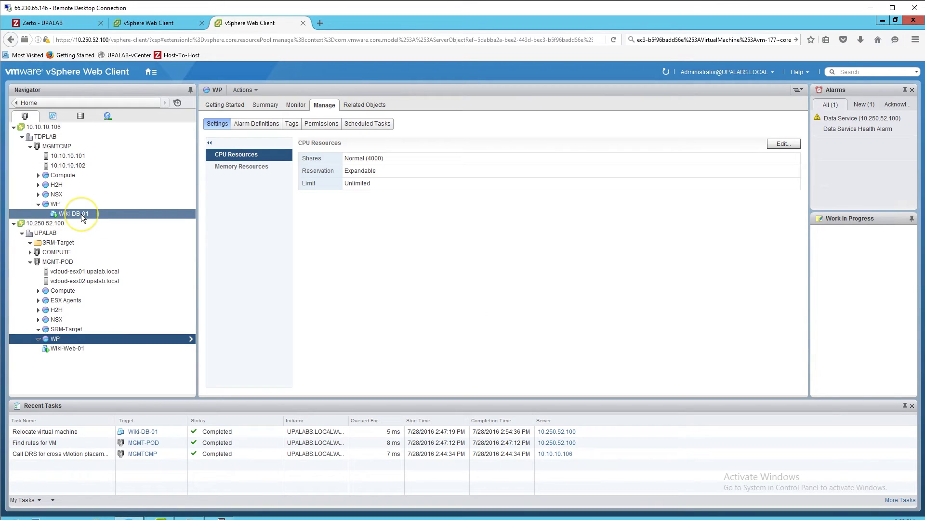
pyautogui.click(76, 351)
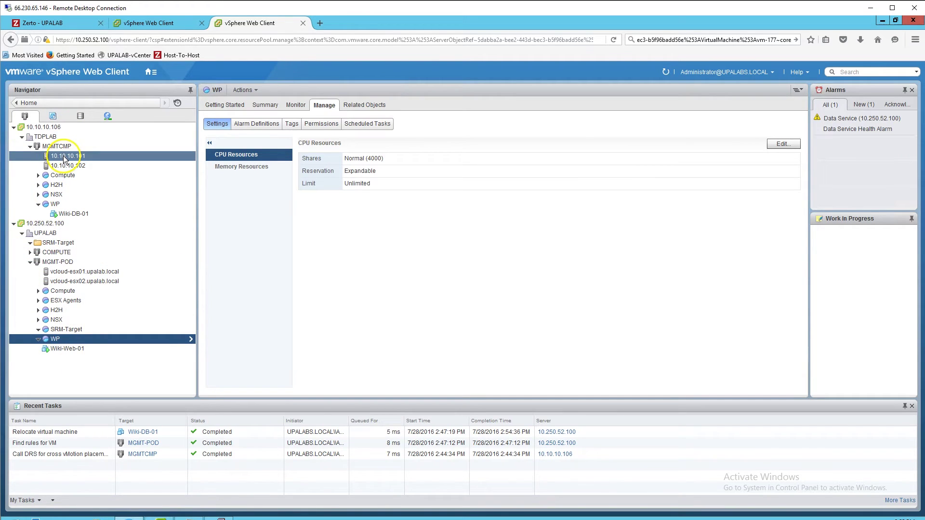
pyautogui.click(68, 22)
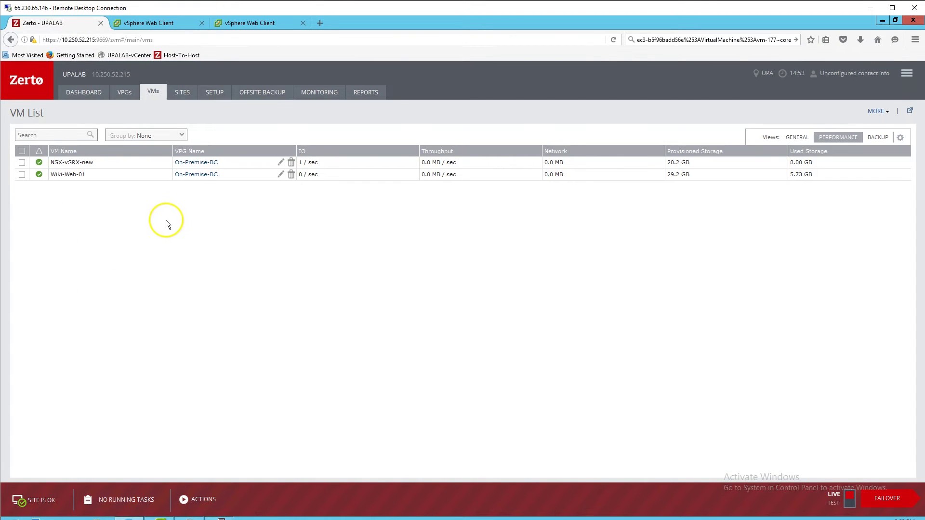
# Display the Zerto VPG List showing On-Premise-BC protected to TDP
pyautogui.click(124, 91)
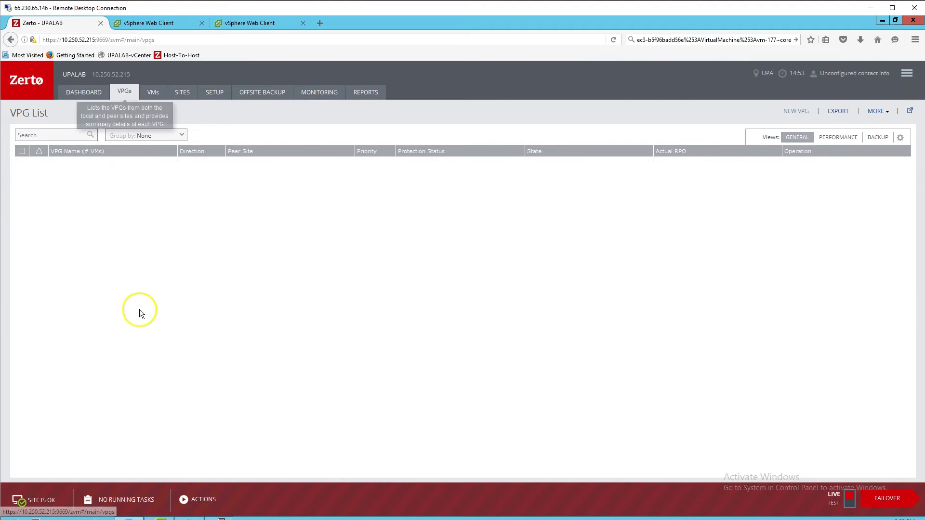
pyautogui.click(155, 96)
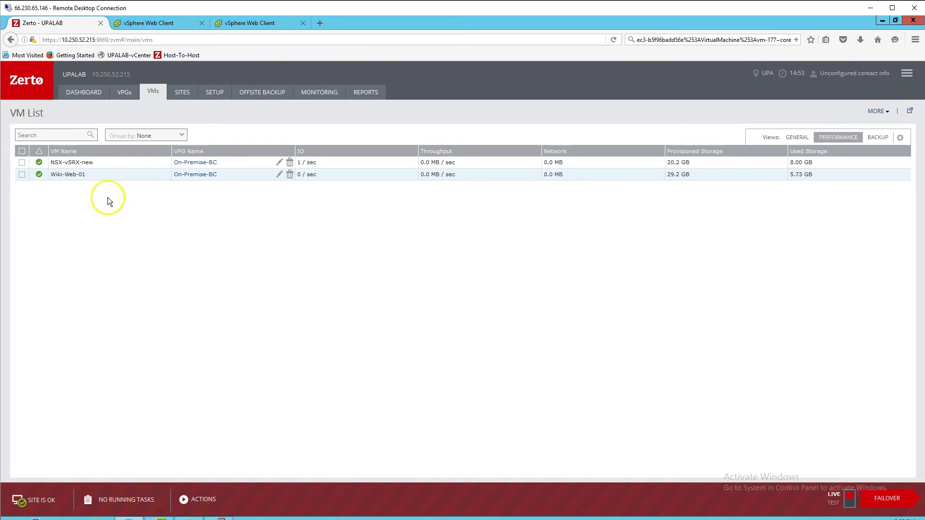
pyautogui.click(125, 93)
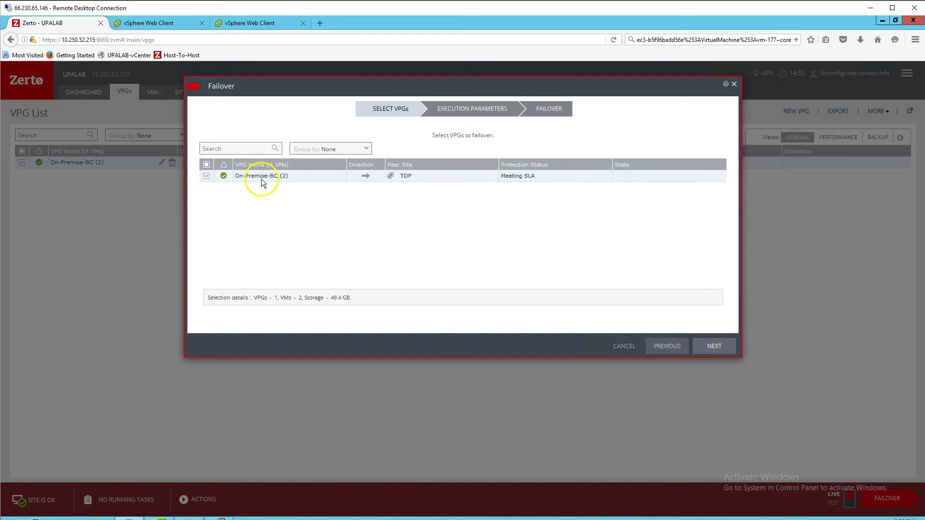
# Enable reverse protection for all VPGs and start the On-Premise-BC failover to TDP
pyautogui.click(715, 347)
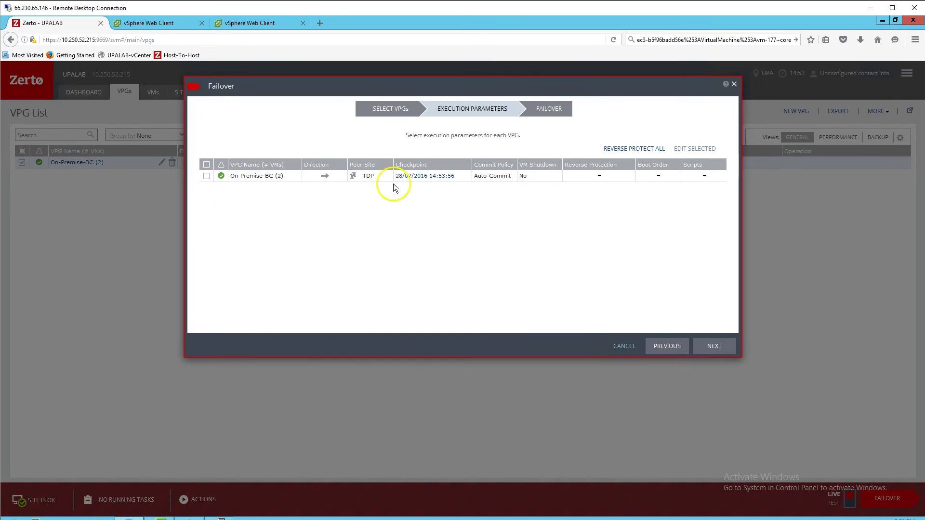
pyautogui.click(634, 148)
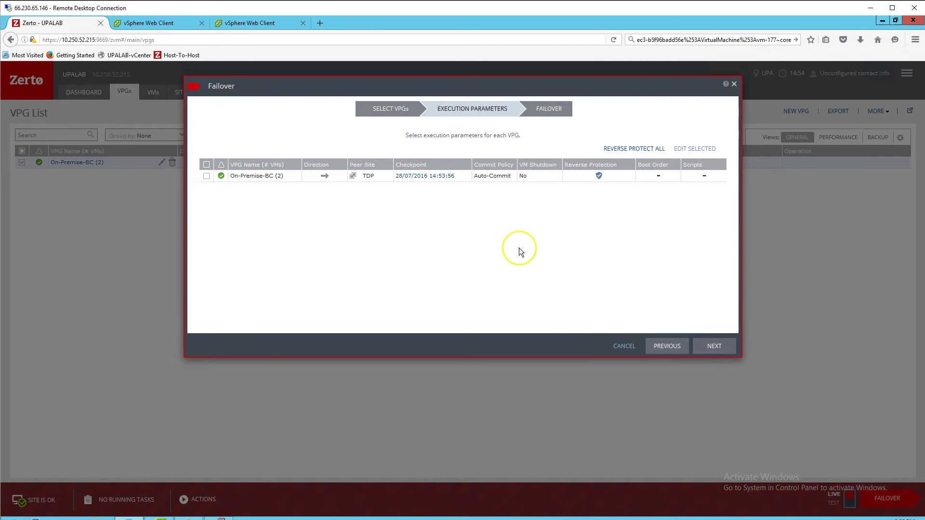
pyautogui.click(718, 337)
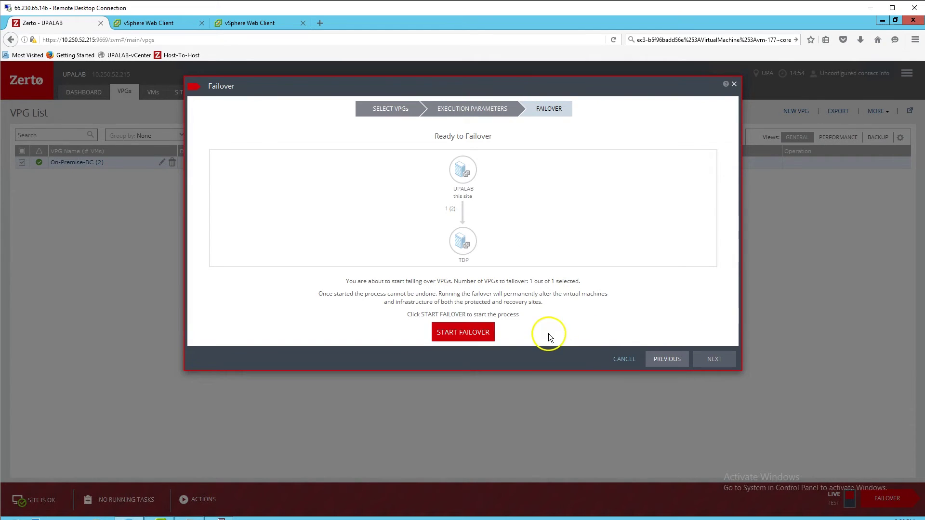
pyautogui.click(475, 340)
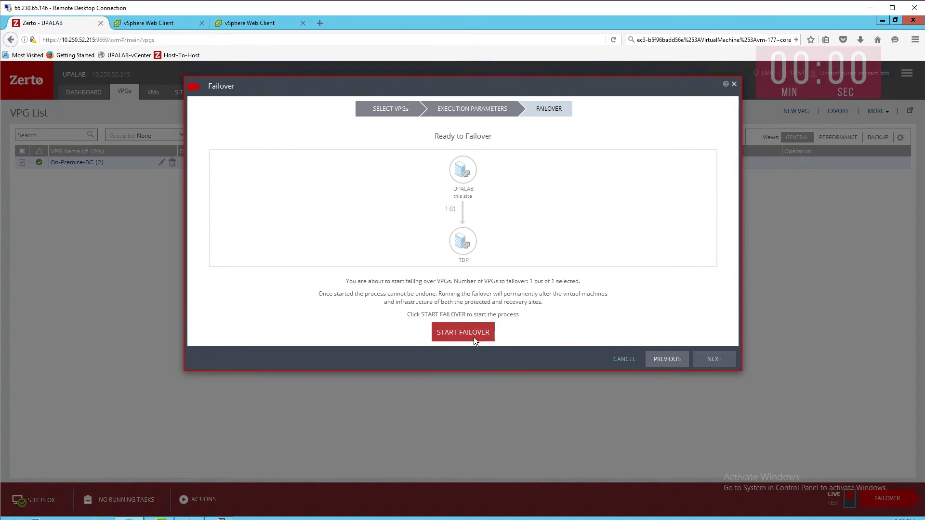
pyautogui.click(214, 456)
# Run 'ping 216.230.100.227 -t' in Command Prompt and return to the failover progress
pyautogui.moveTo(189, 518)
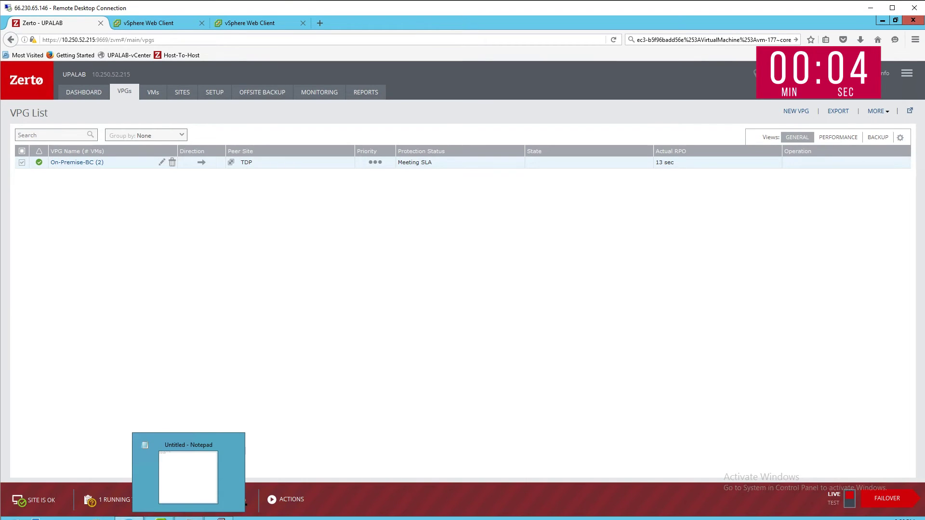
pyautogui.hotkey('alt', 'Tab')
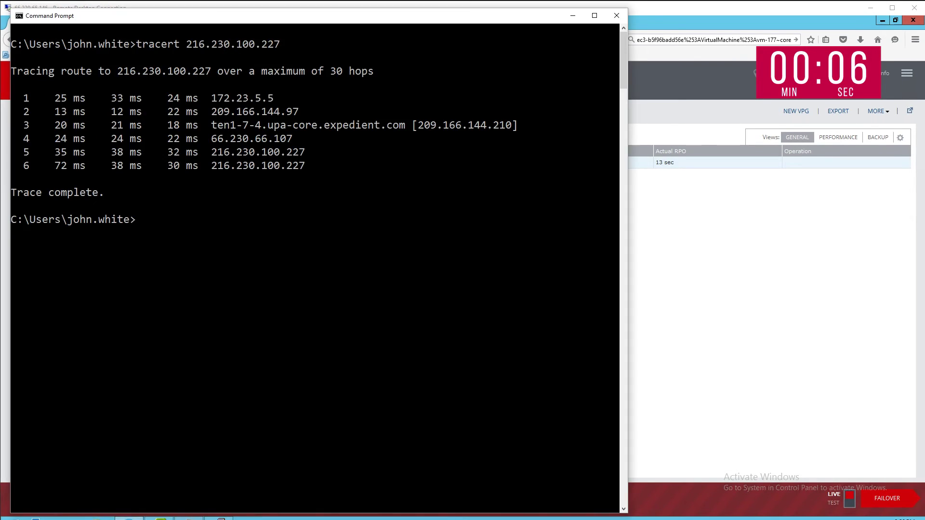
pyautogui.write('ping ')
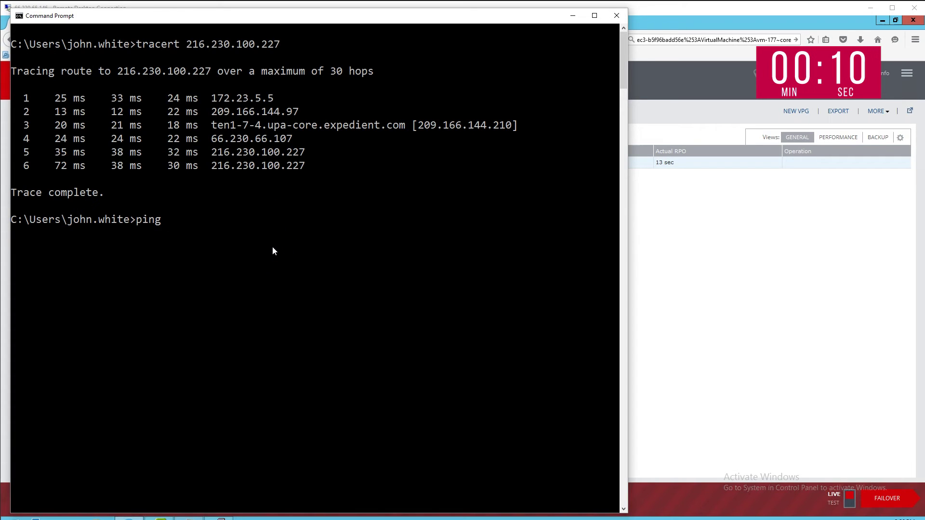
pyautogui.write('216.')
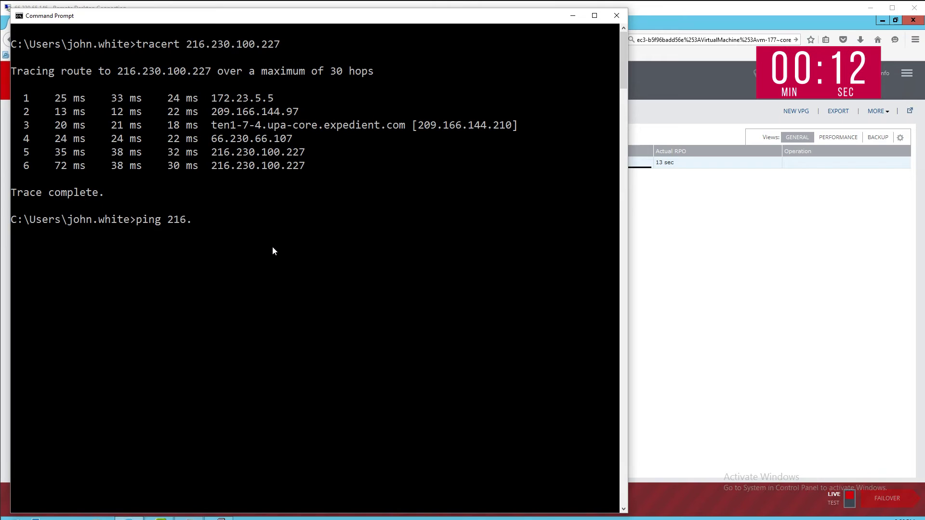
pyautogui.write('230.100.')
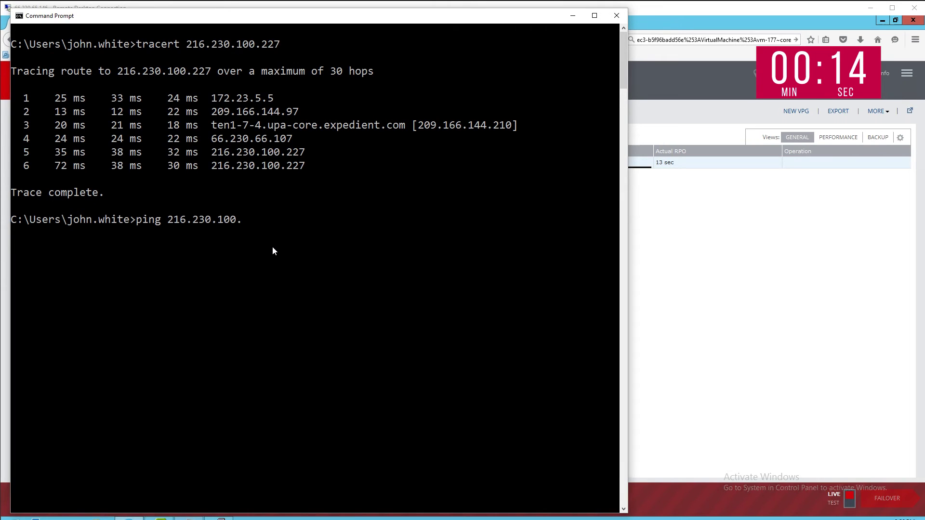
pyautogui.write('227 -t')
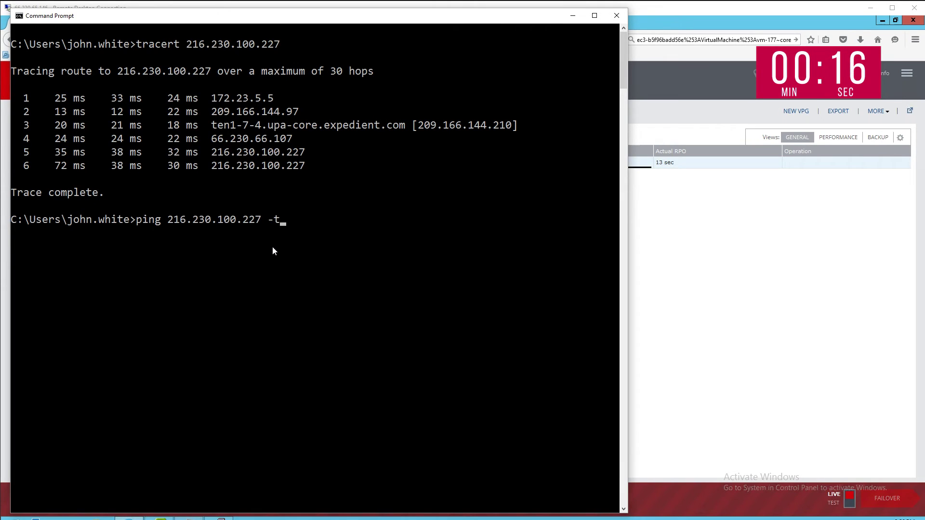
pyautogui.press('Return')
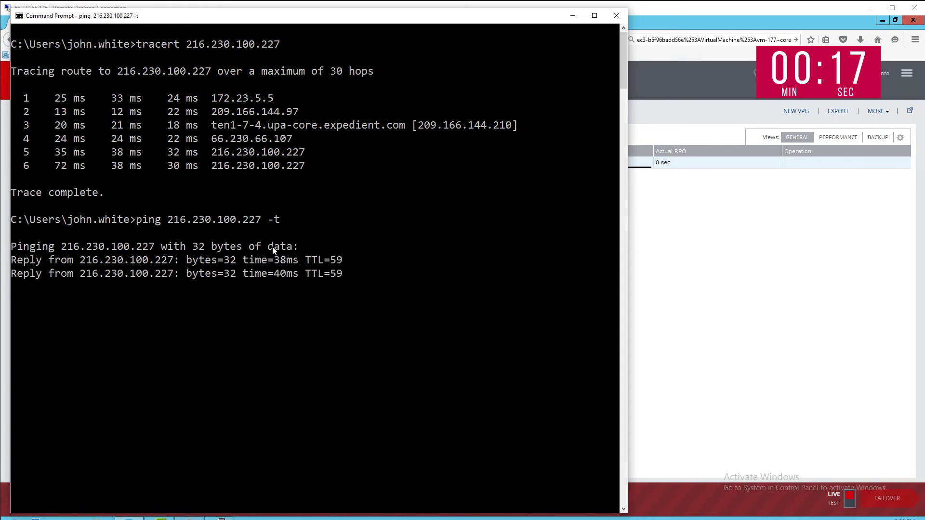
pyautogui.click(673, 243)
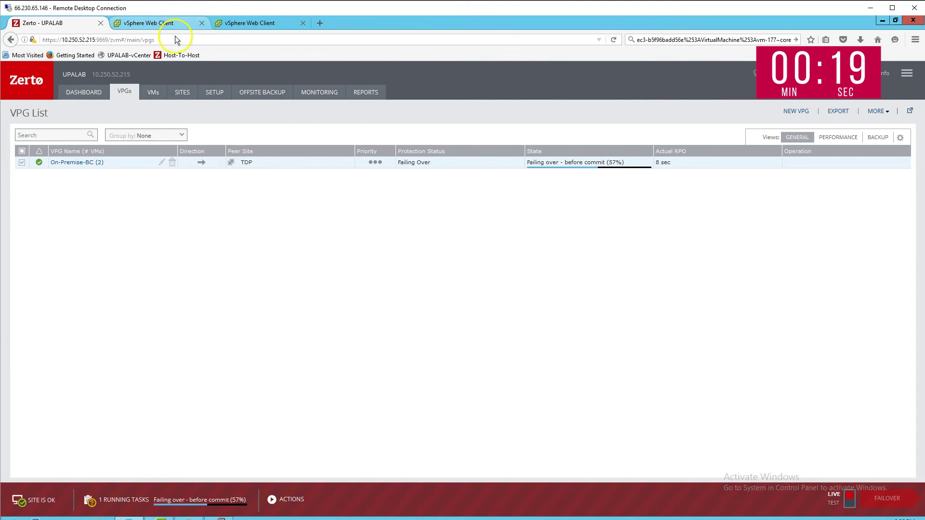
# Refresh the vSphere inventory and check the running ping output
pyautogui.click(248, 24)
pyautogui.click(666, 72)
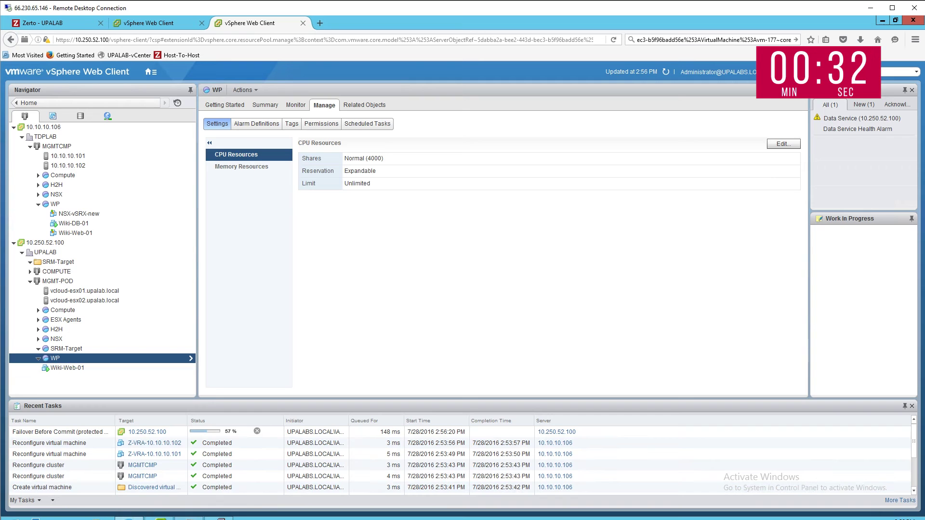
pyautogui.click(221, 518)
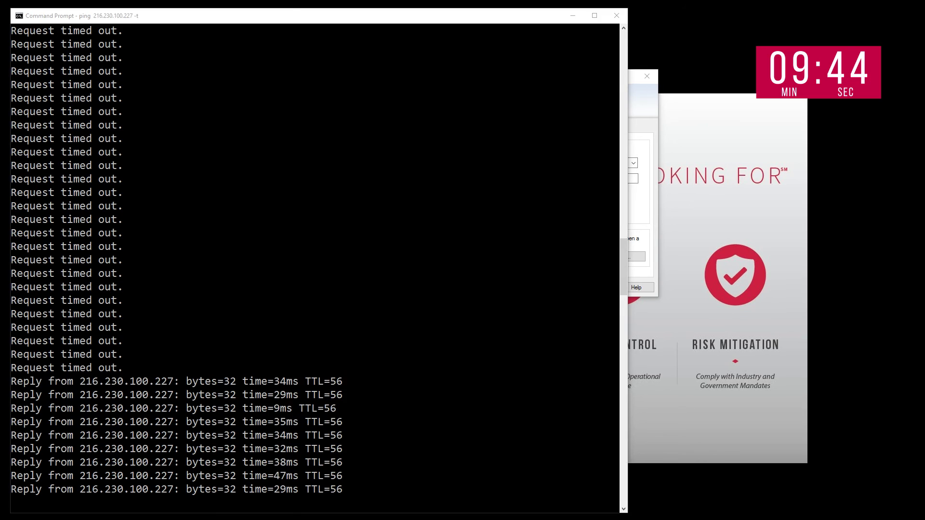
# Reload the WordPress demo site, then close the browser window
pyautogui.hotkey('alt', 'Tab')
pyautogui.click(462, 34)
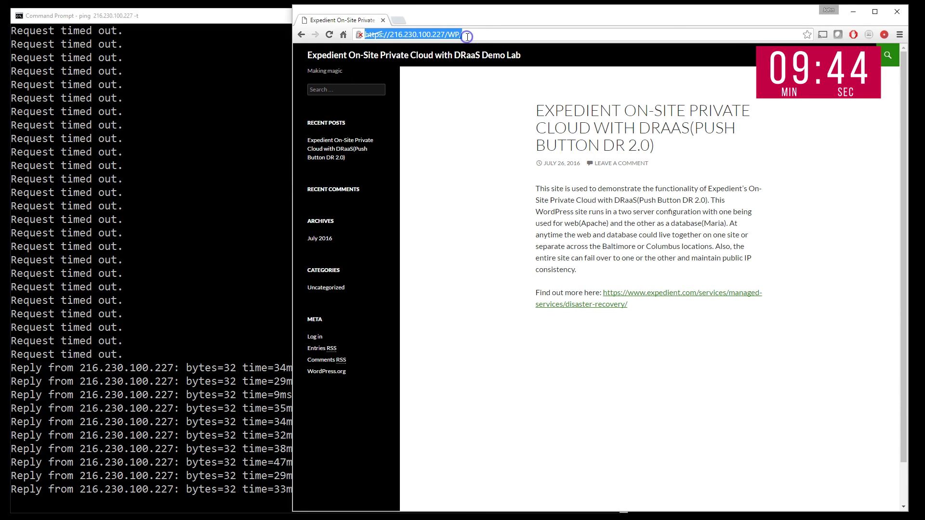
pyautogui.press('Return')
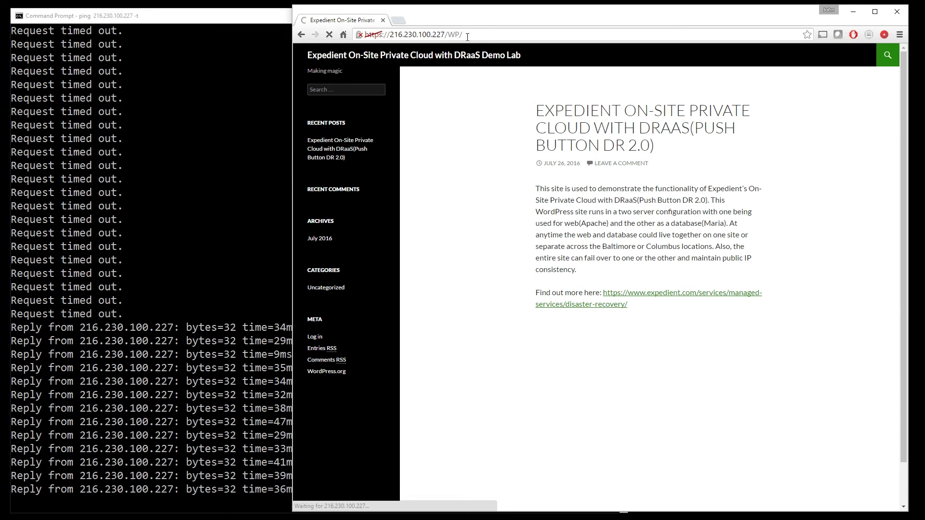
pyautogui.click(897, 11)
# Reconnect Remote Desktop with the account password and refresh the vSphere inventory and tasks
pyautogui.click(641, 99)
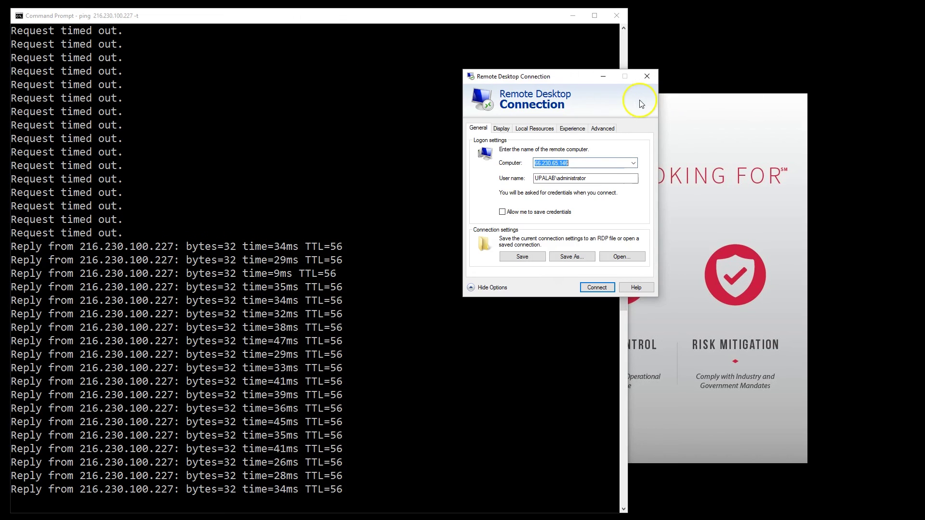
pyautogui.click(598, 288)
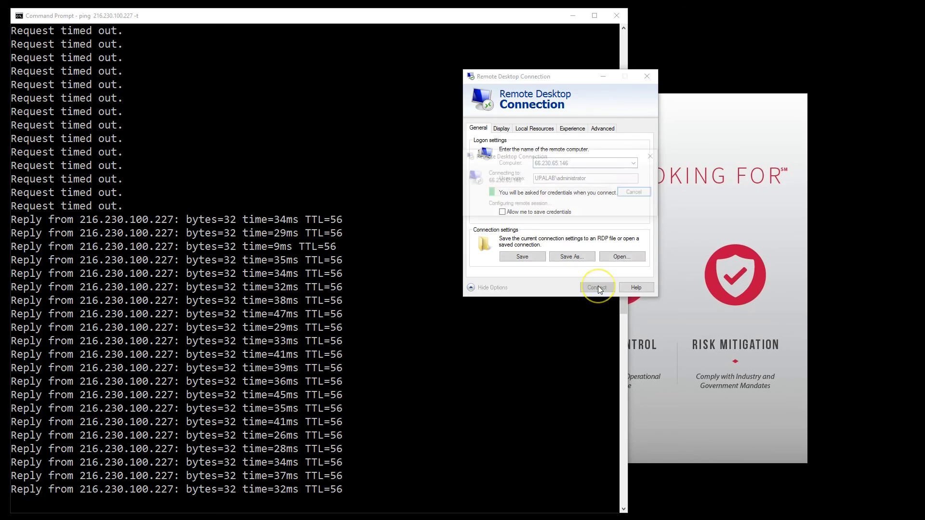
pyautogui.write('Password')
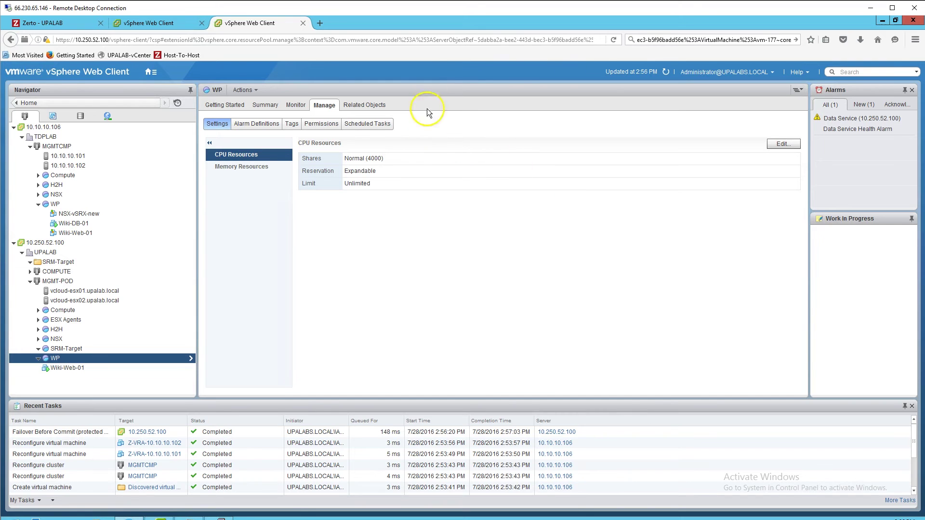
pyautogui.click(667, 71)
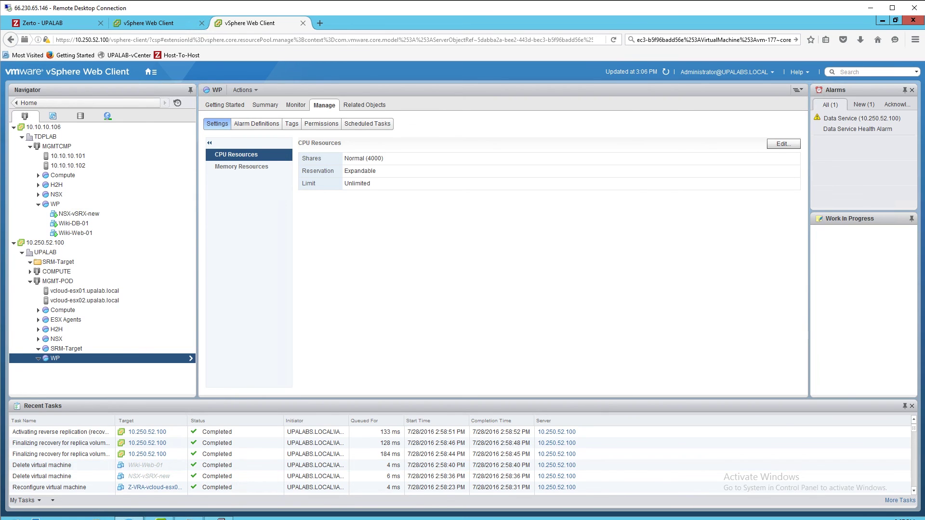
# End the 216.230.100.227 ping at 53% loss and rerun tracert, now routed through tdp-core.expedient.com
pyautogui.hotkey('alt', 'Tab')
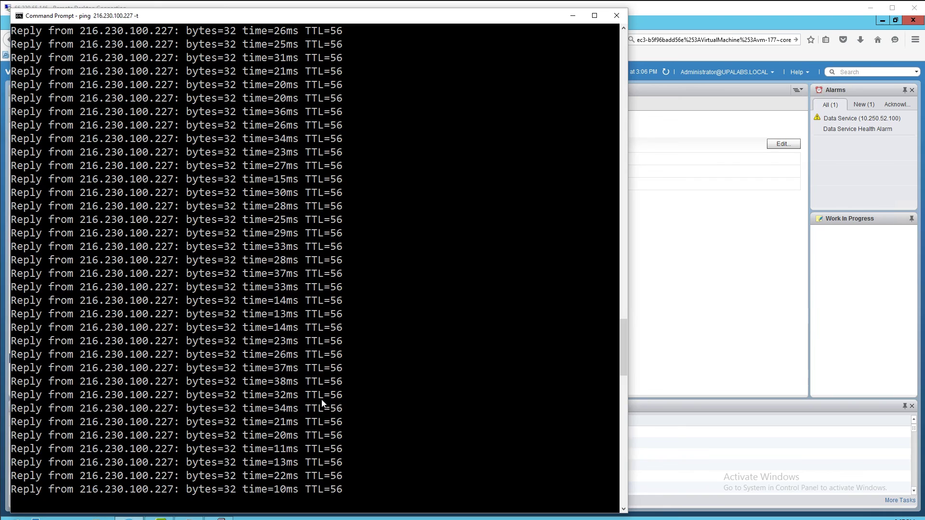
pyautogui.hotkey('ctrl', 'c')
pyautogui.press('Up')
pyautogui.press('Up')
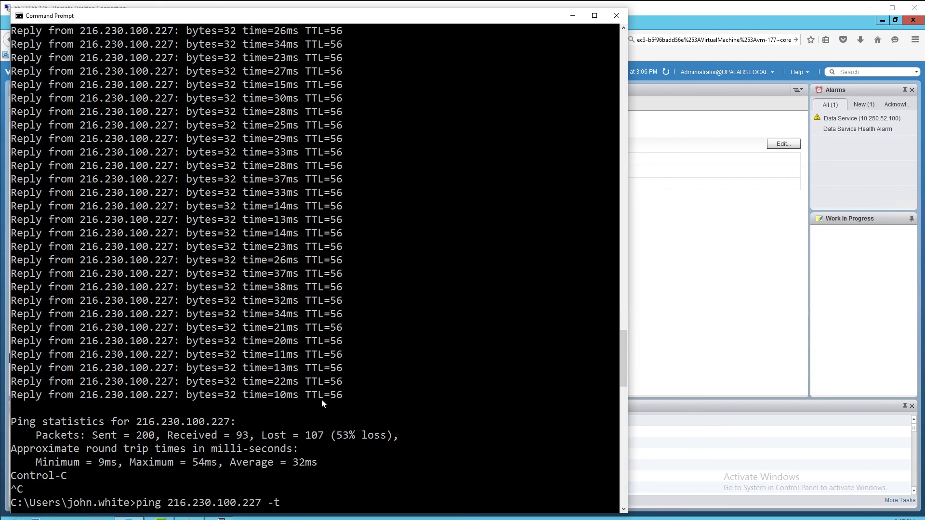
pyautogui.press('Return')
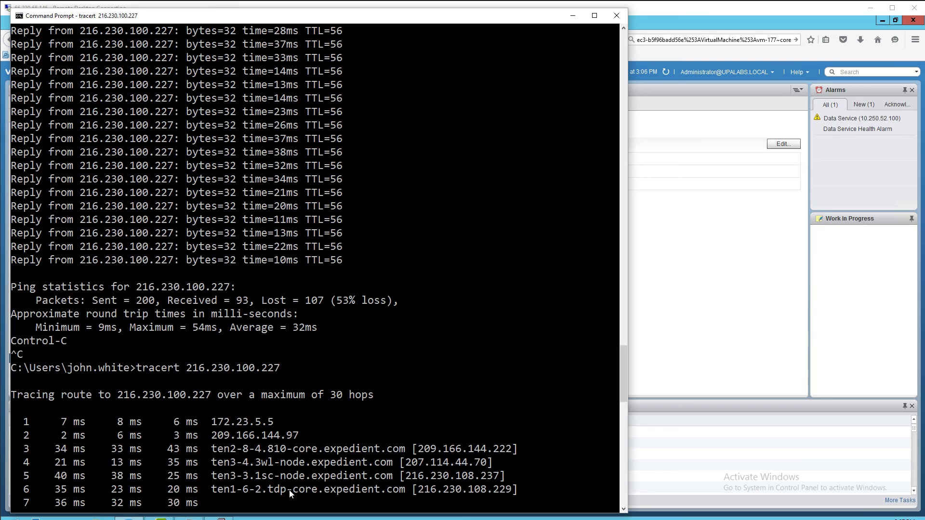
pyautogui.hotkey('ctrl', 'c')
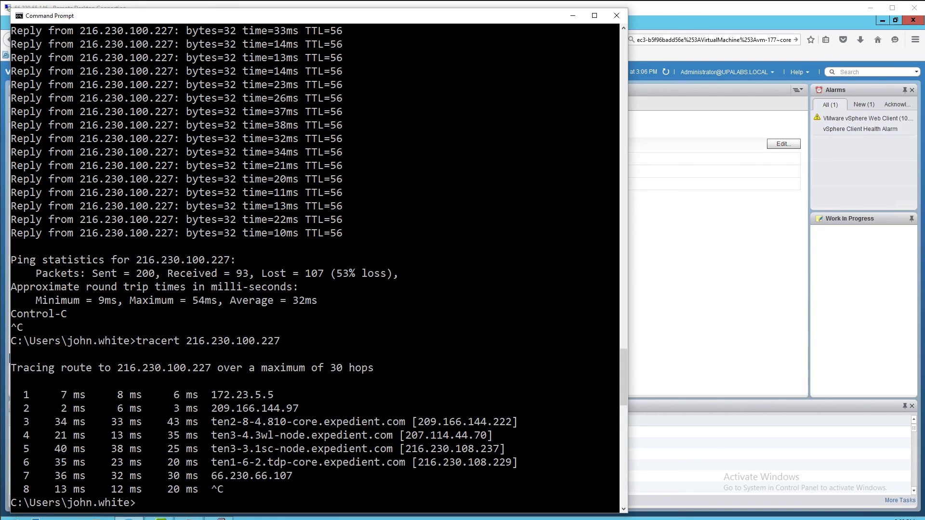